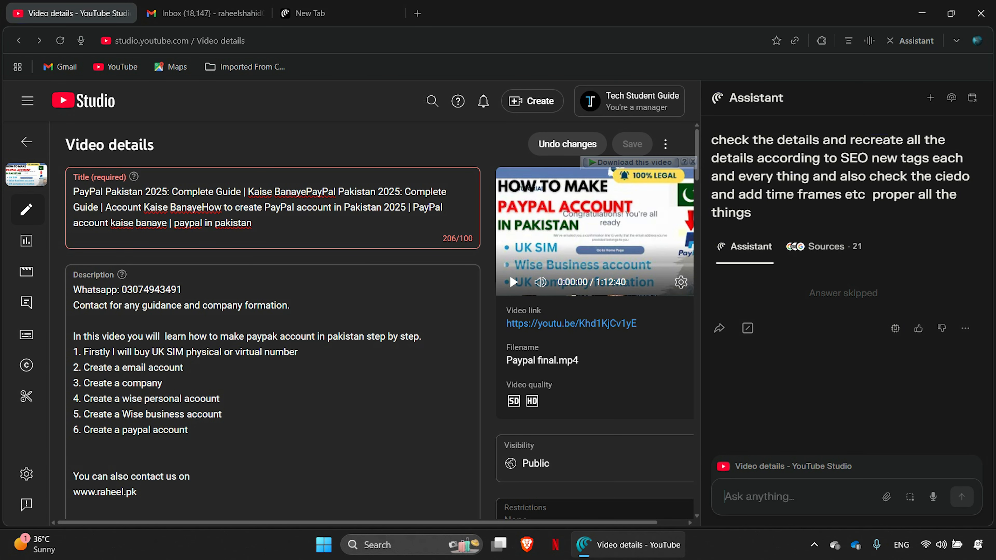
Clear the entire title and description of the PayPal Pakistan video
click(253, 224)
key(ctrl+a)
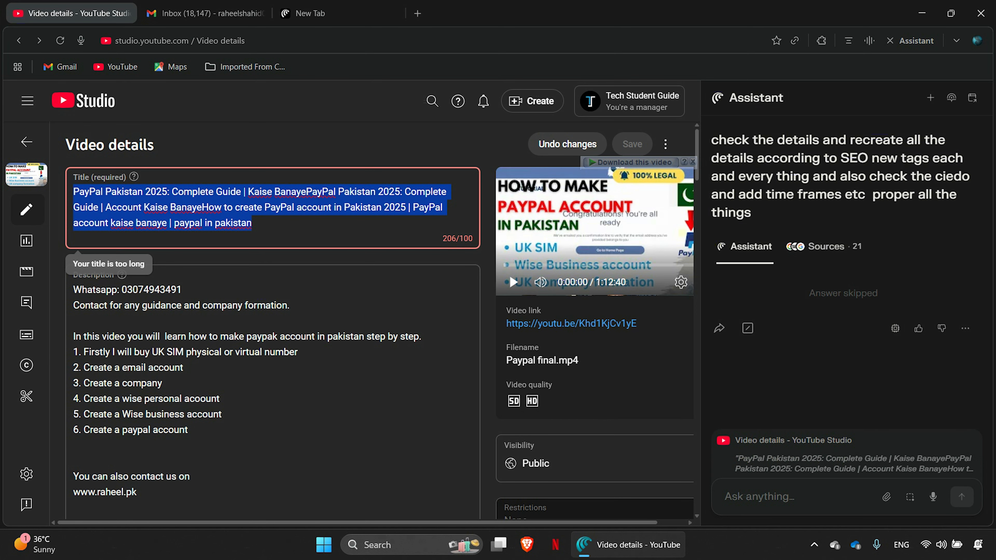
key(BackSpace)
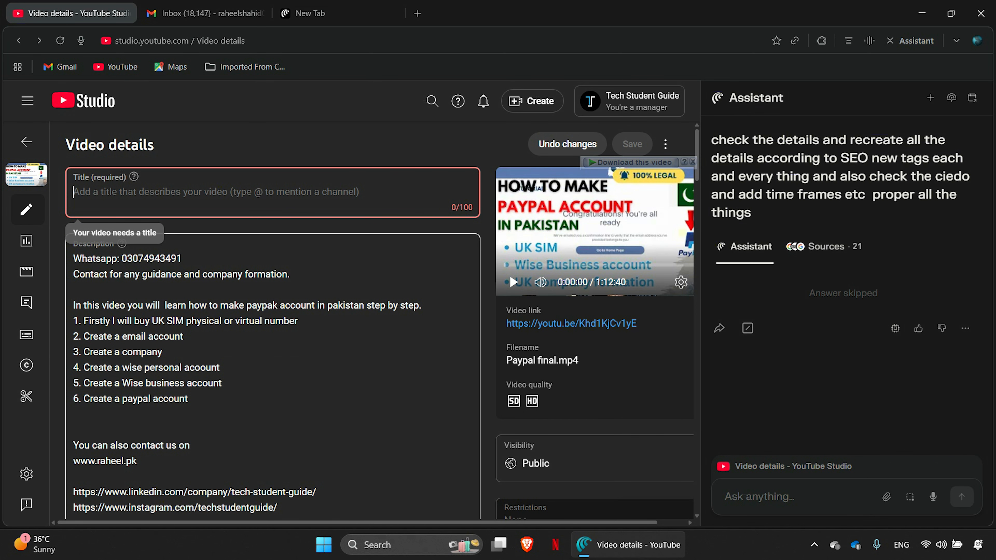
key(Tab)
key(ctrl+a)
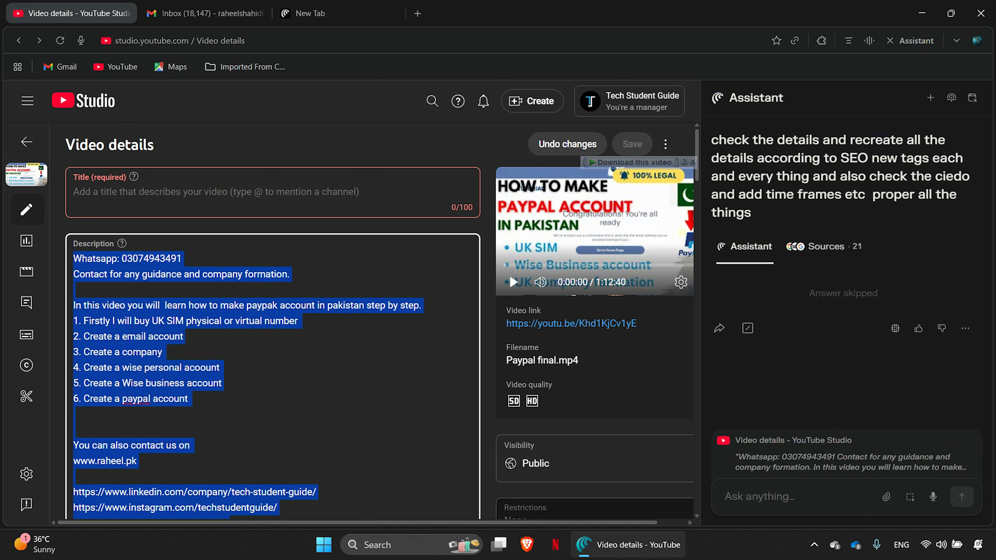
key(BackSpace)
Tell the assistant that the title and description were removed, and ask it to add an SEO-optimised title and all other details
scroll(273, 326, down, 15)
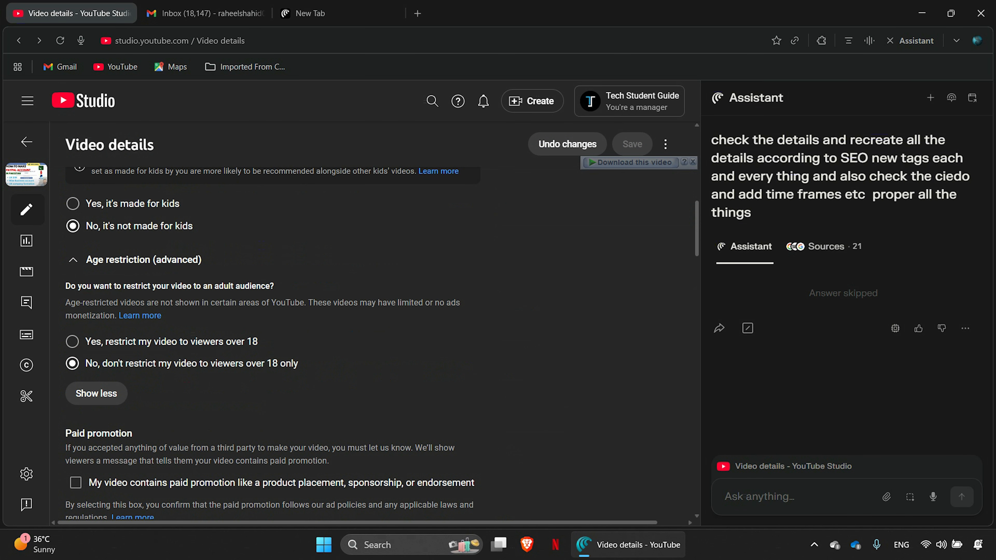
scroll(272, 325, up, 2)
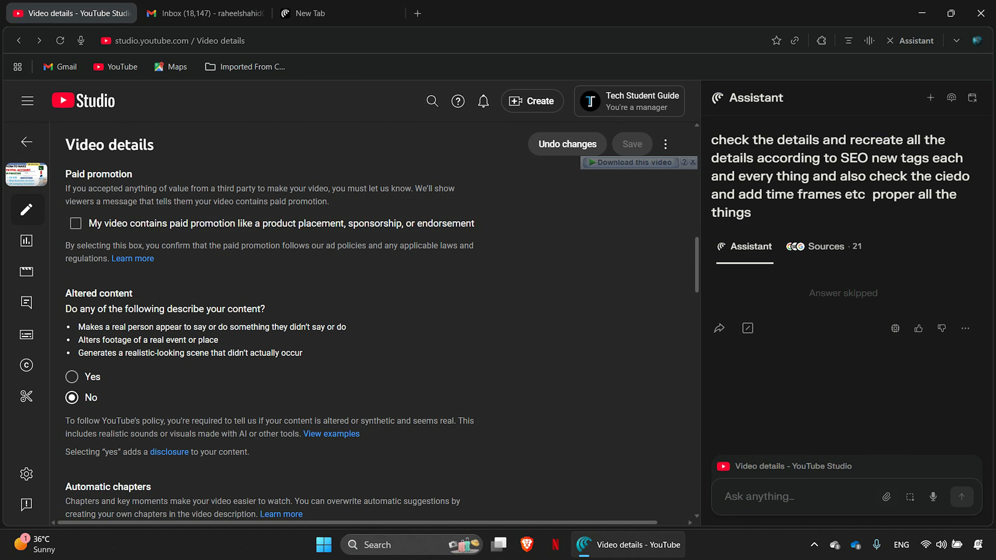
text(i re)
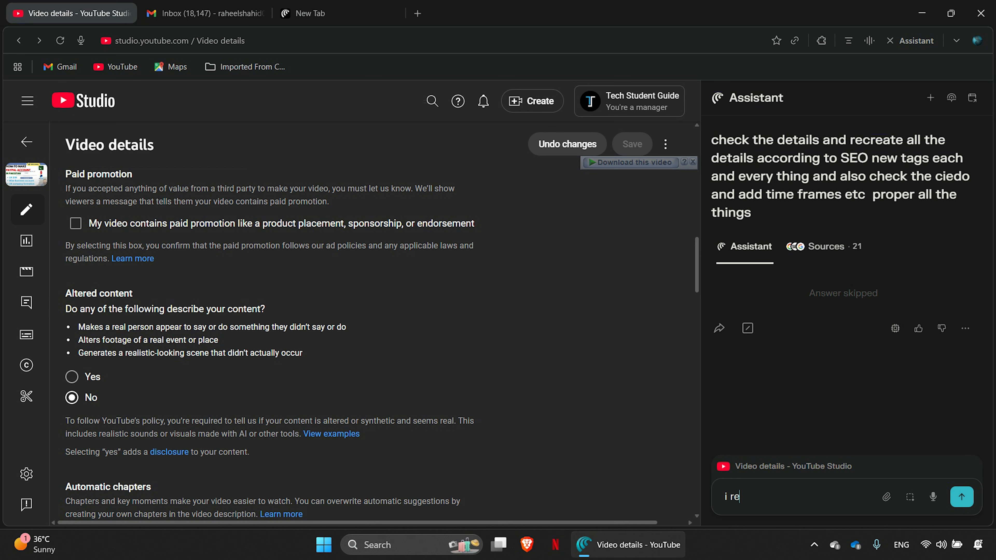
text(moved ll the ttile dicription now you dd s)
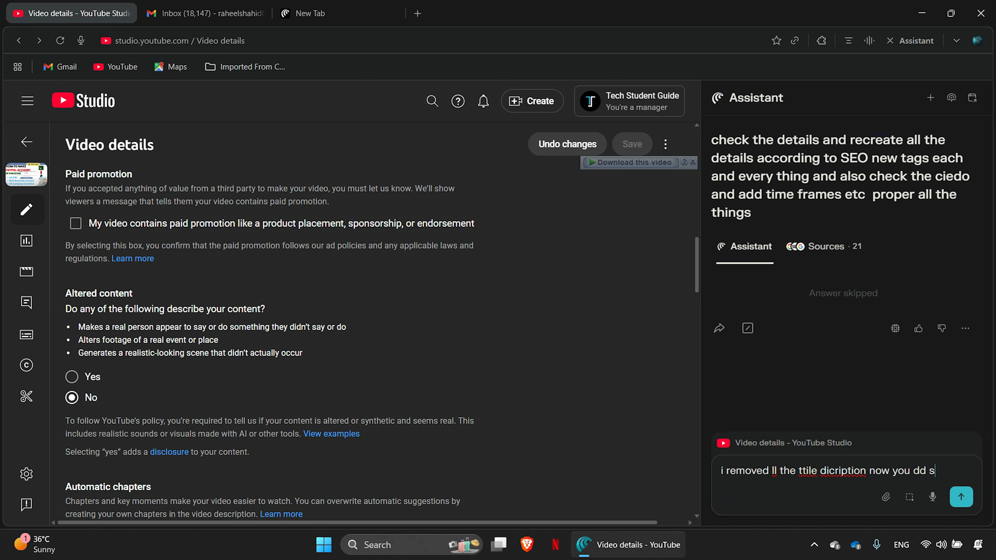
text(eo optimed titile nd ll the other thing)
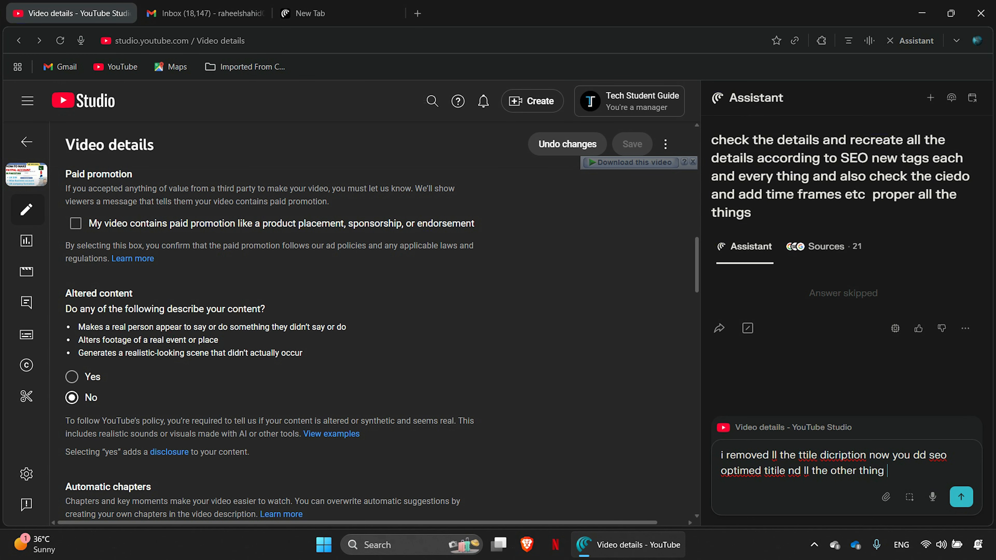
key(Return)
Review the PayPal video's filled-in details, and open the details of the "How to Grow during JOB" video from the channel content
scroll(375, 321, down, 2)
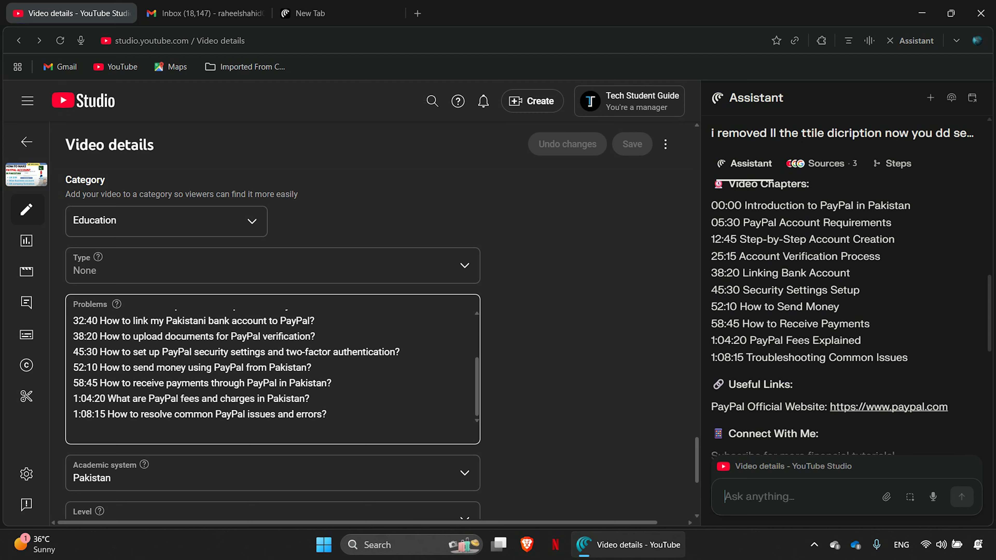
scroll(273, 352, down, 5)
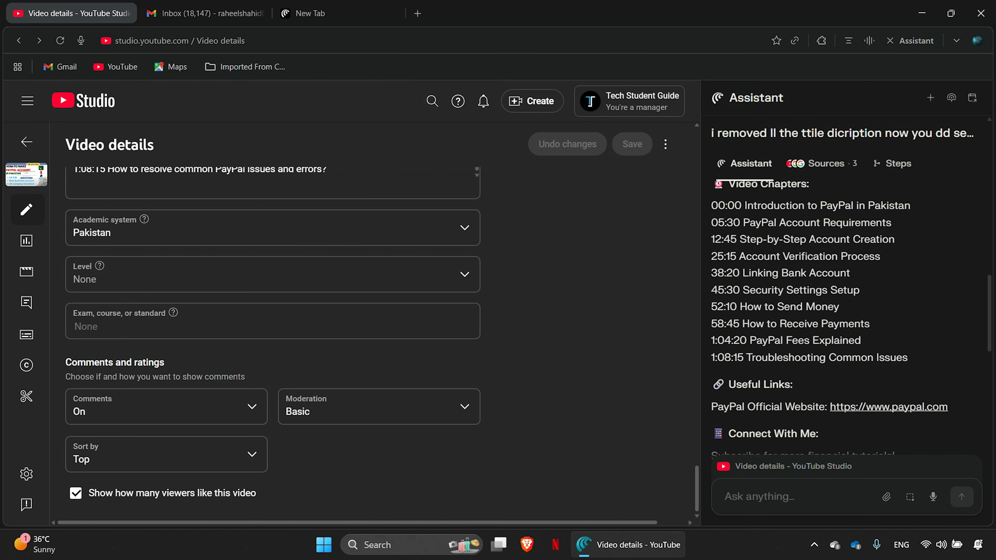
scroll(273, 341, up, 15)
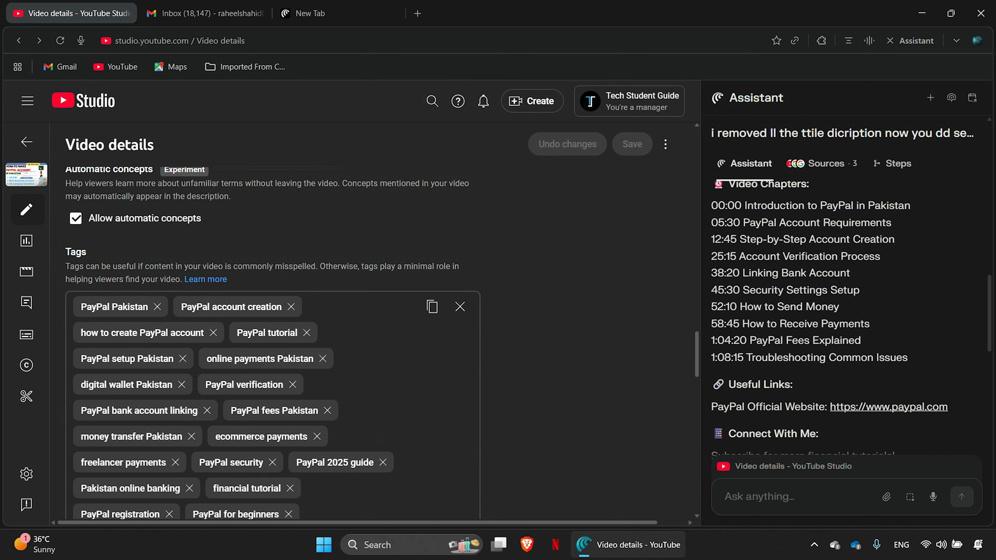
scroll(273, 341, up, 5)
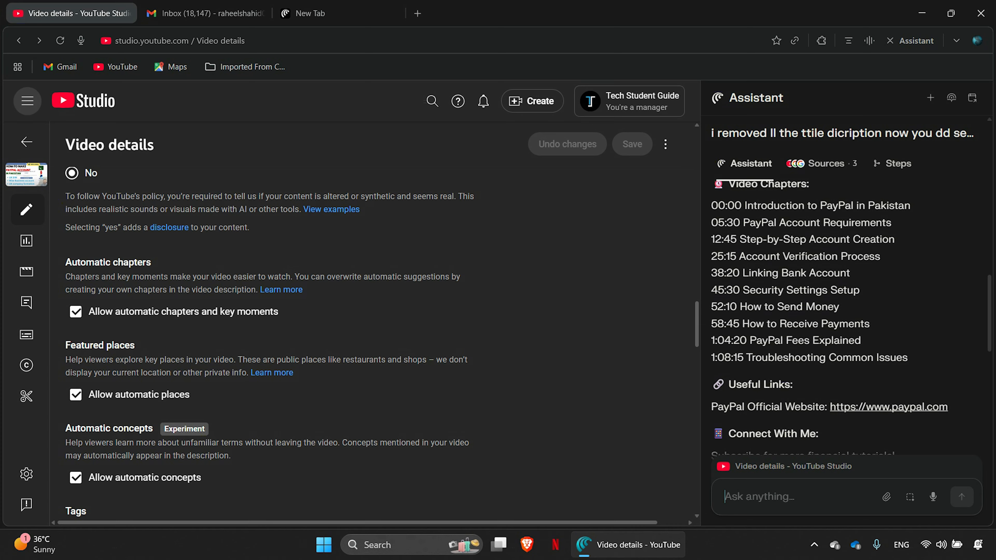
scroll(26, 142, up, 3)
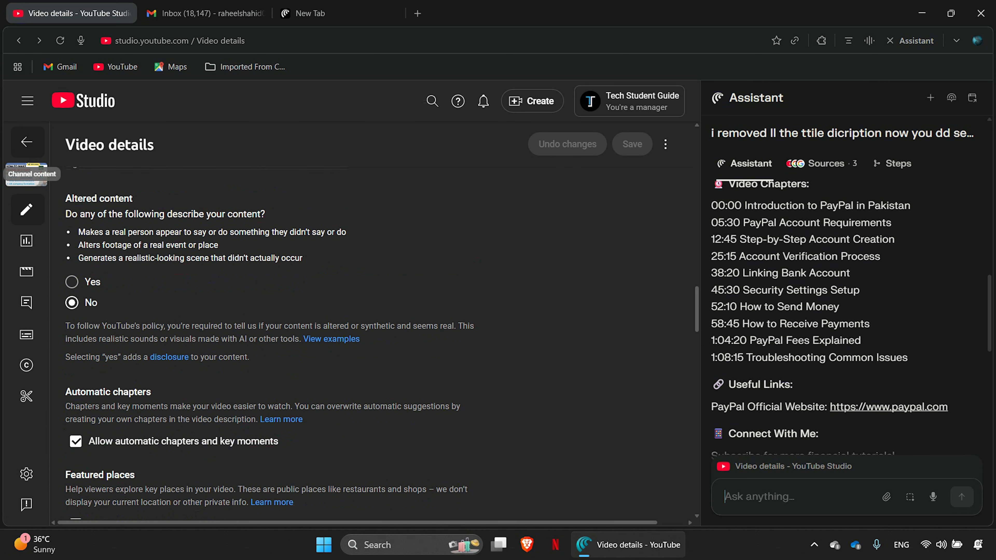
click(27, 141)
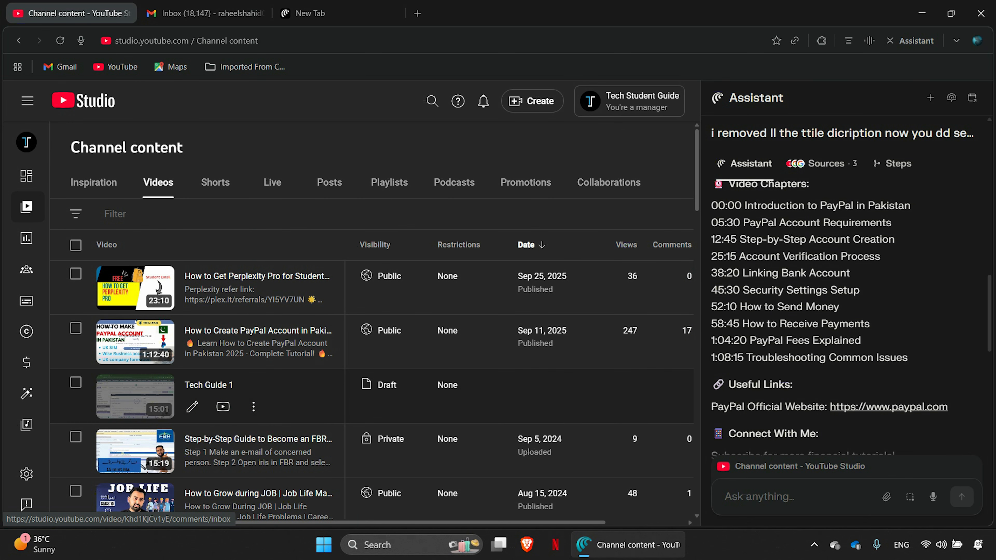
scroll(255, 440, down, 3)
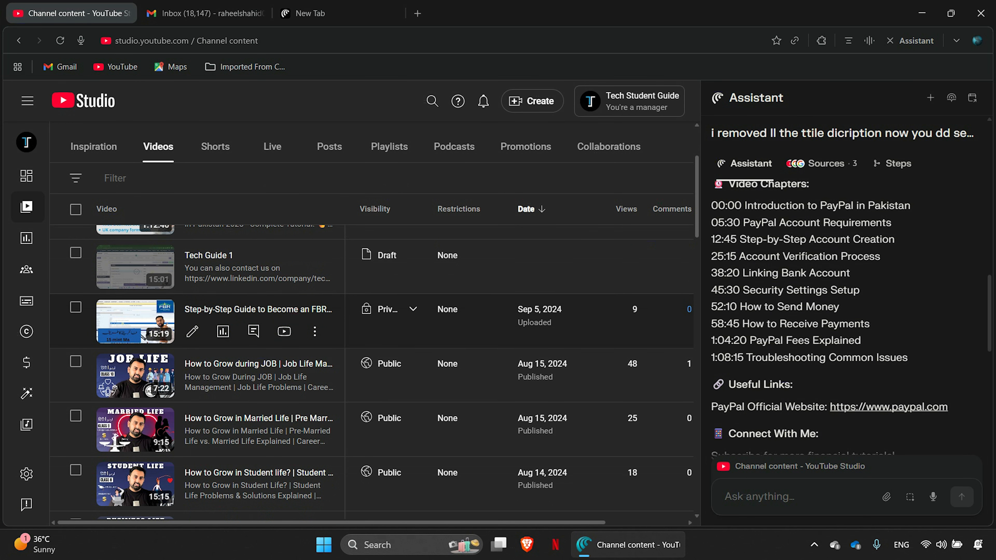
click(150, 377)
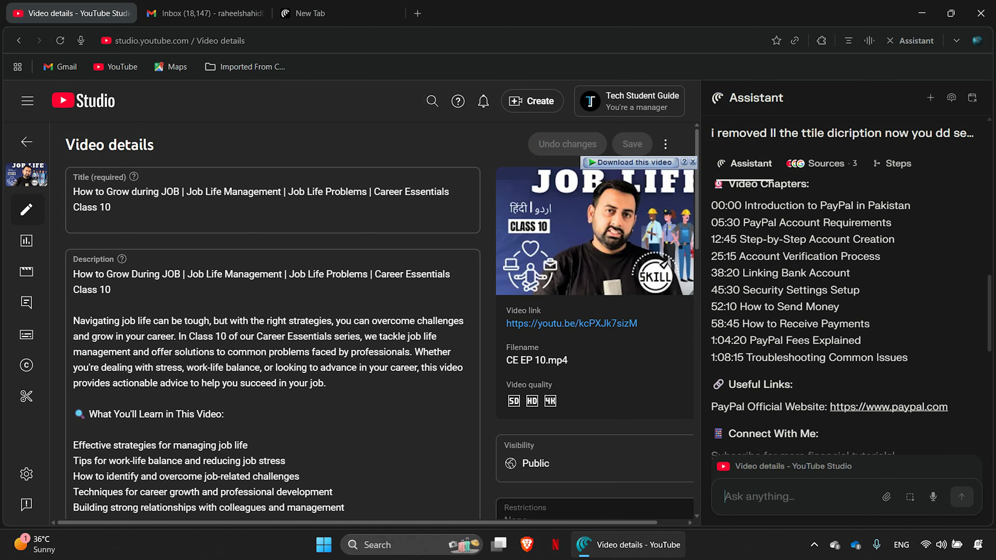
Ask the assistant to check this video and change all its details as it did for the last video
text(now che)
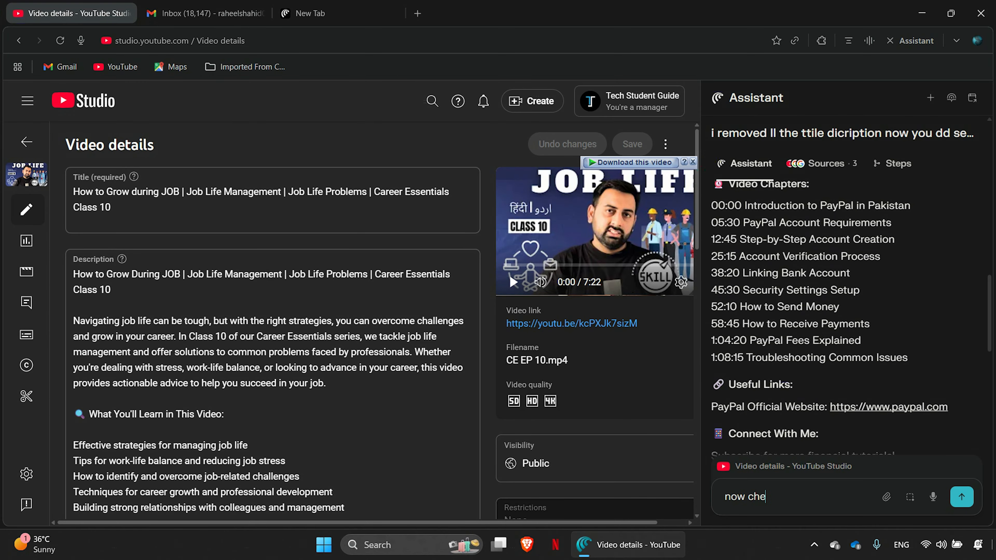
text(ck this n)
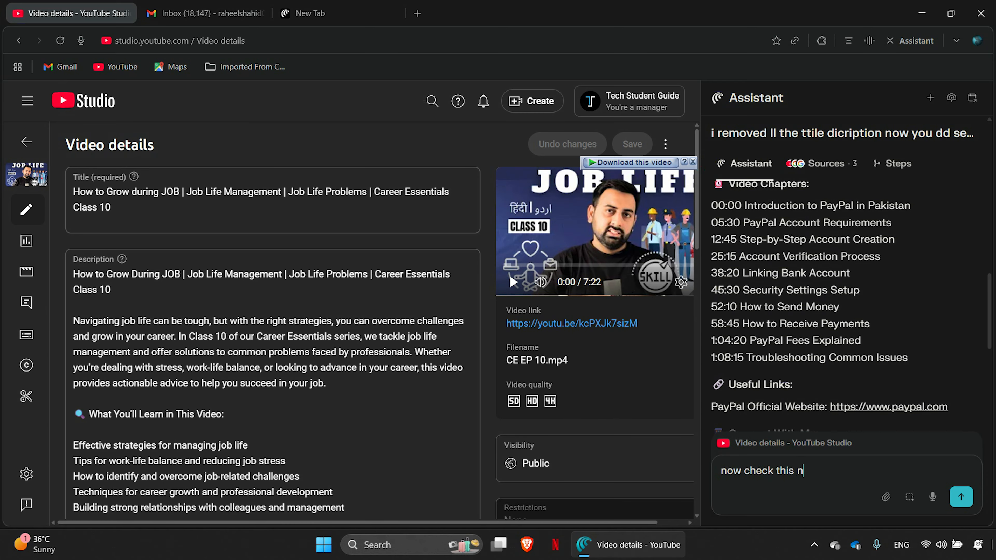
text(d chnge ll the thing of this)
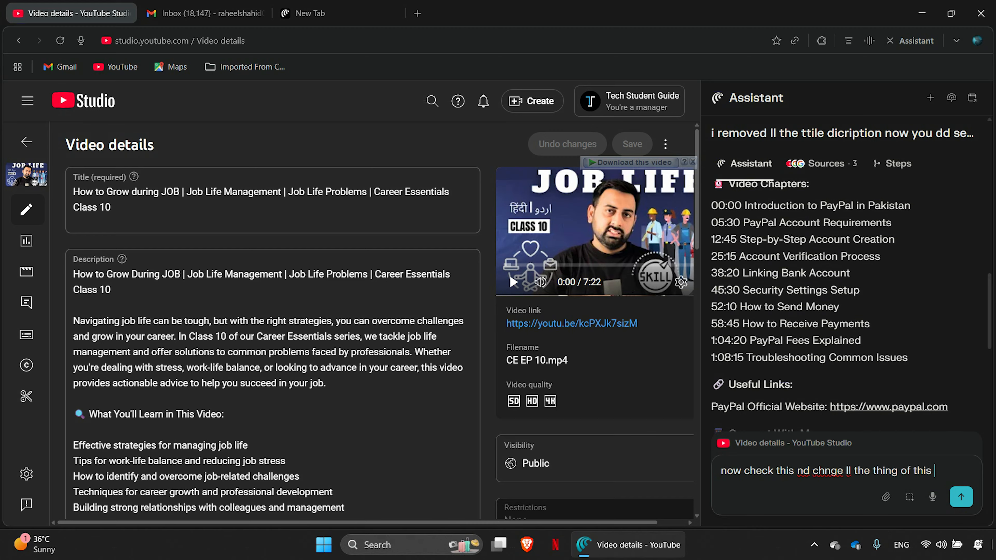
text(you do the lst video)
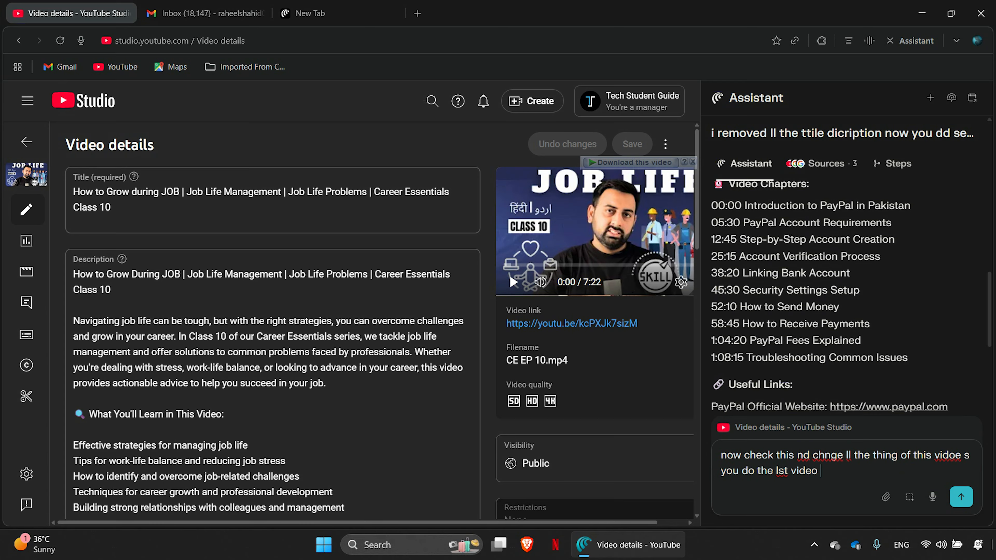
key(Return)
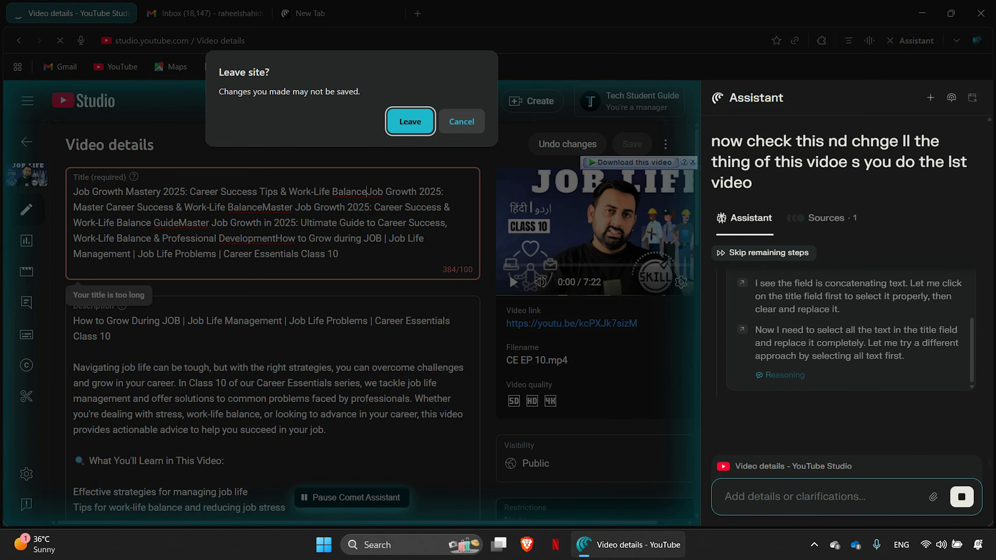
Try to reload the video details page, declining each prompt to leave with unsaved changes
click(461, 121)
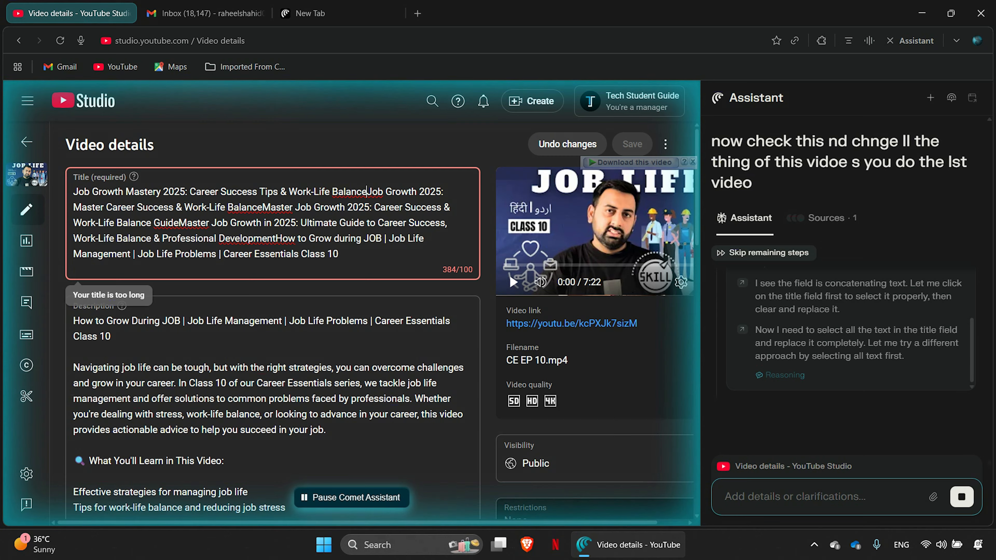
key(F5)
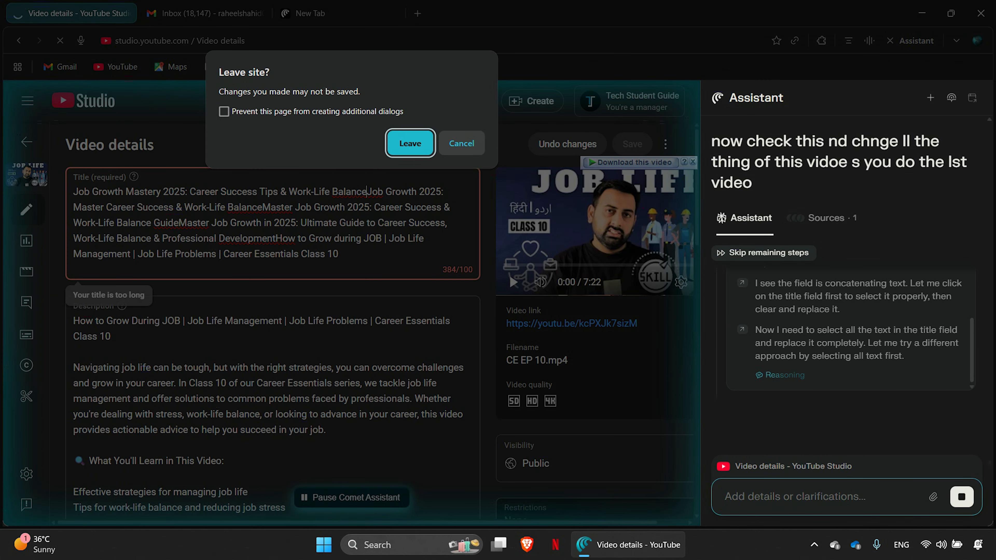
click(461, 143)
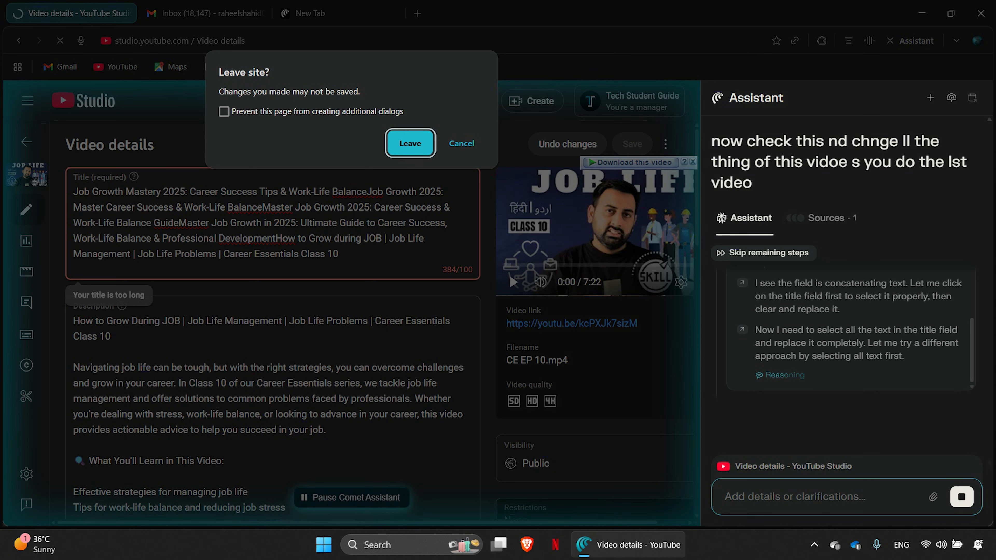
click(461, 143)
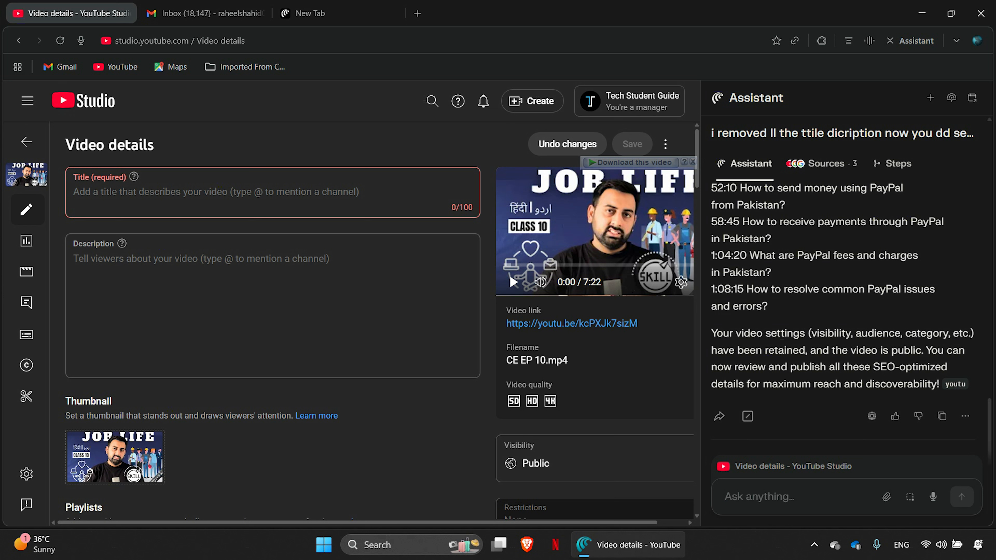
Draft an assistant request to check the video, create an SEO-optimised title and details with tags, and add it to the career essentials playlist
text(cRETE  SEO)
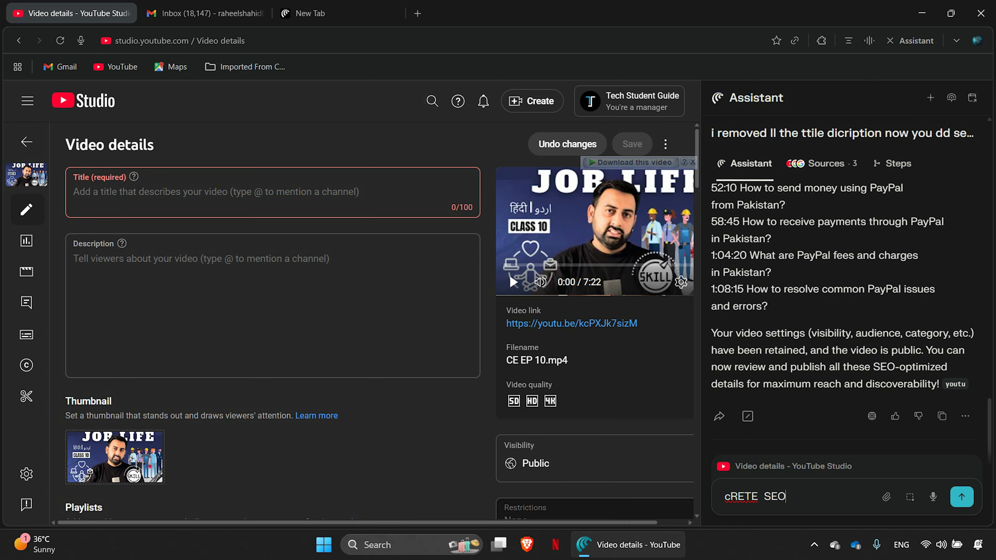
text( OPTIM)
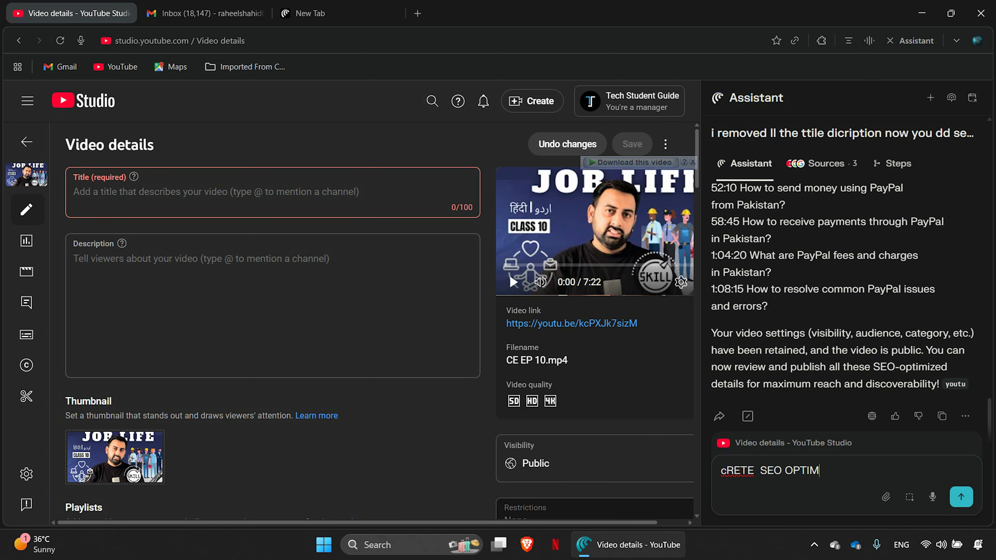
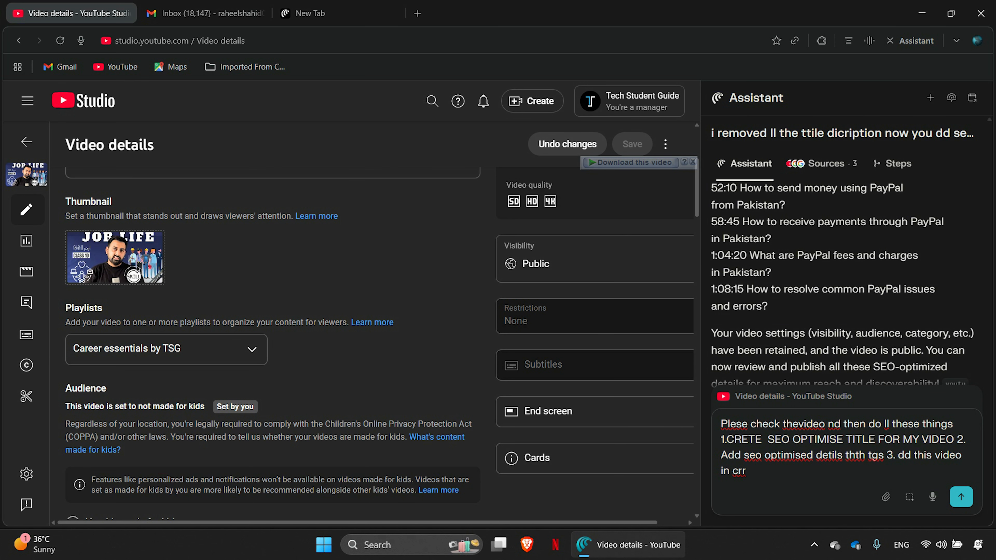
text(reer)
key(Left)
key(Left)
key(Left)
text(l plu)
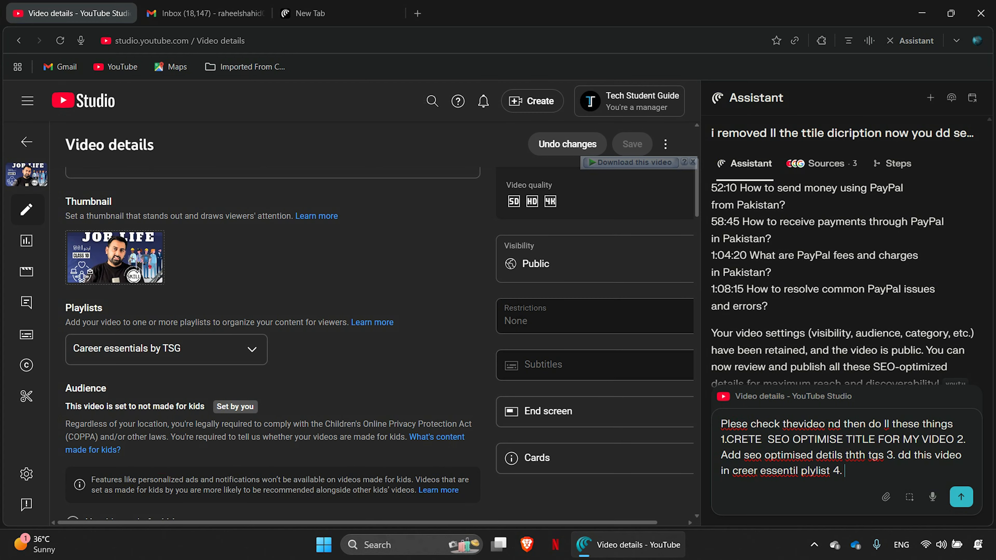
Extend the assistant request with a fourth point asking to add tags and set the language to Urdu
scroll(380, 343, down, 12)
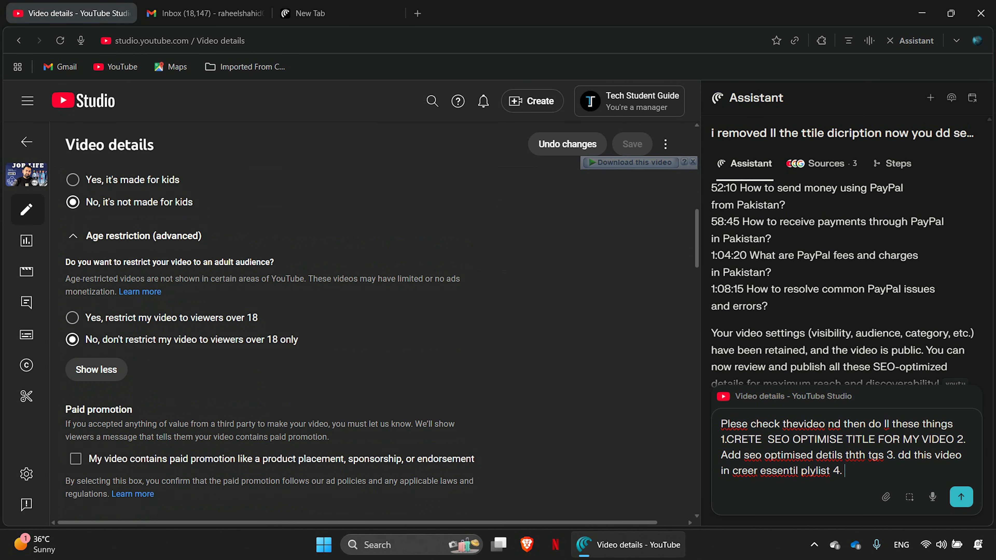
scroll(269, 344, down, 8)
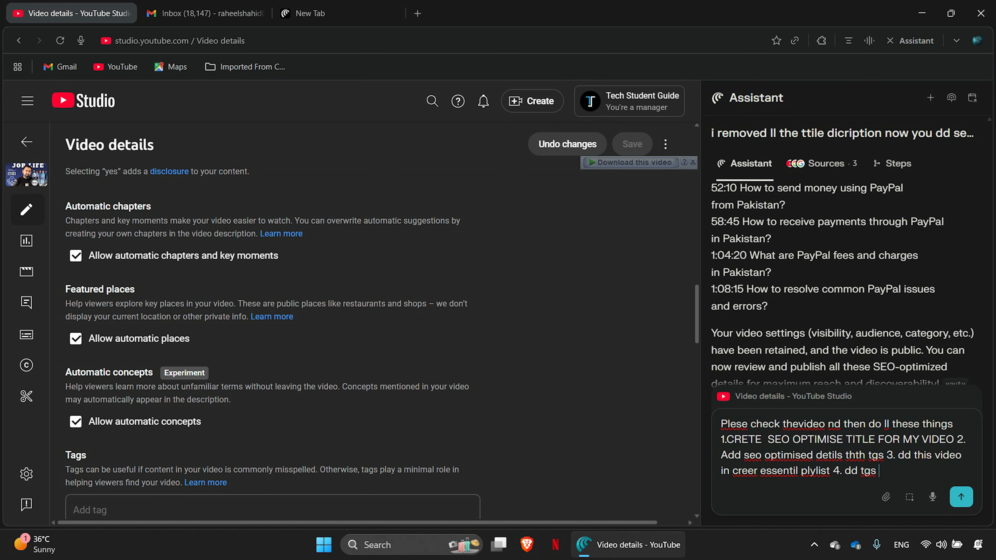
scroll(269, 344, down, 6)
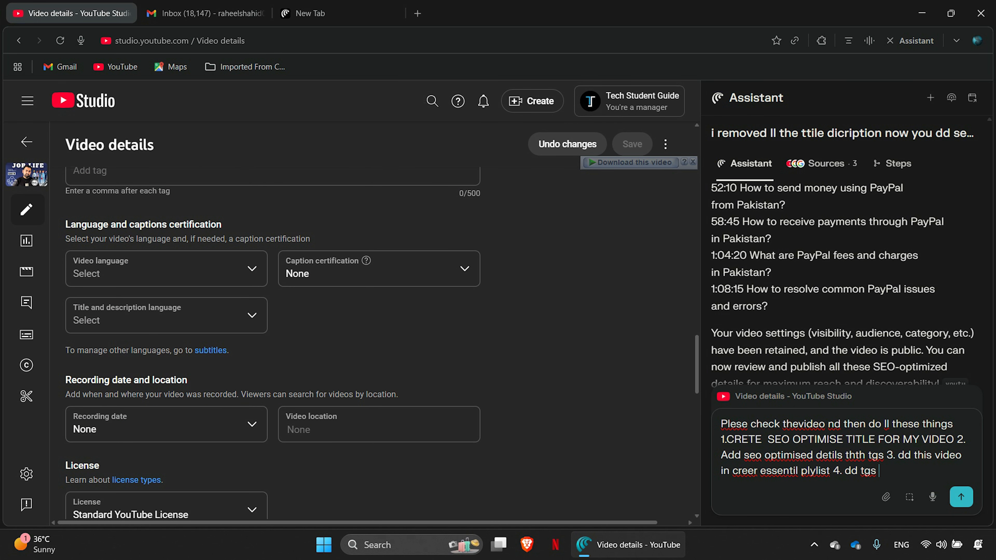
text(Ingige)
key(BackSpace)
text(ngug)
key(BackSpace)
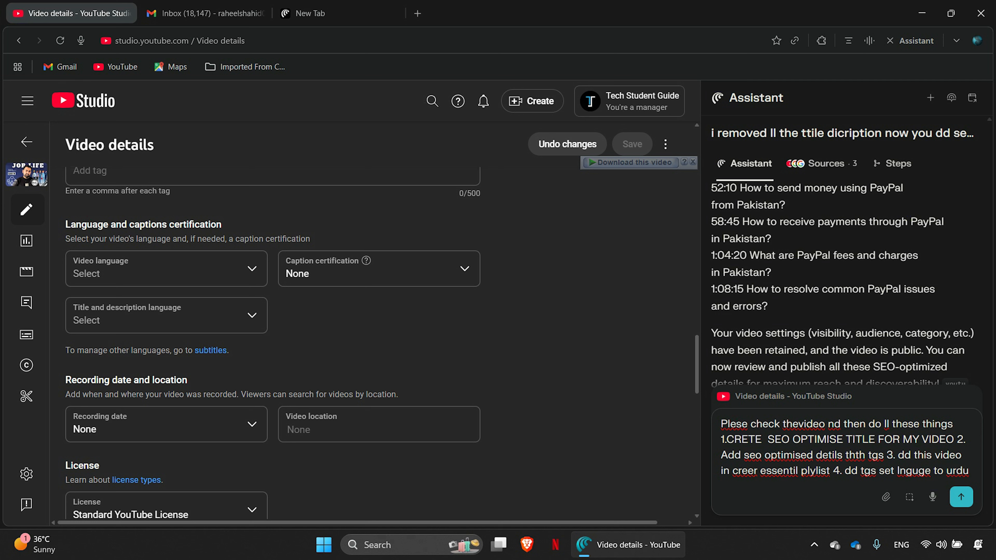
text(urdu)
key(shift+Return)
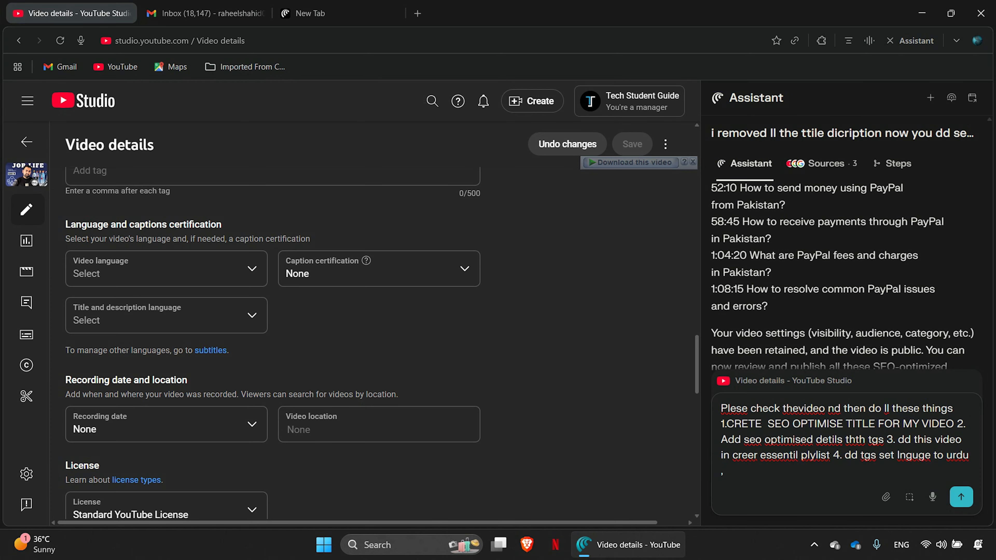
key(BackSpace)
Add problem-solving details to the fourth point of the request and send it to the assistant
scroll(353, 341, down, 1)
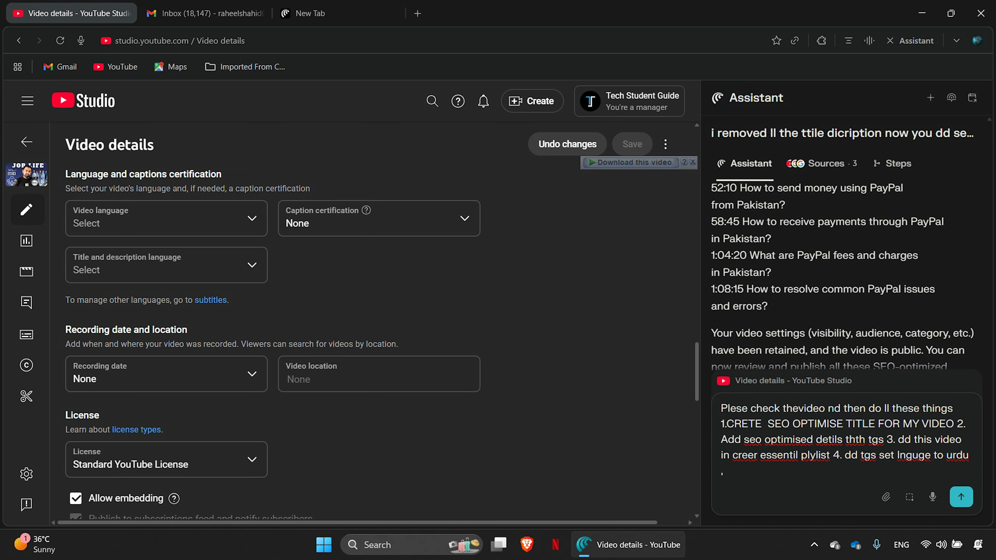
scroll(275, 325, down, 10)
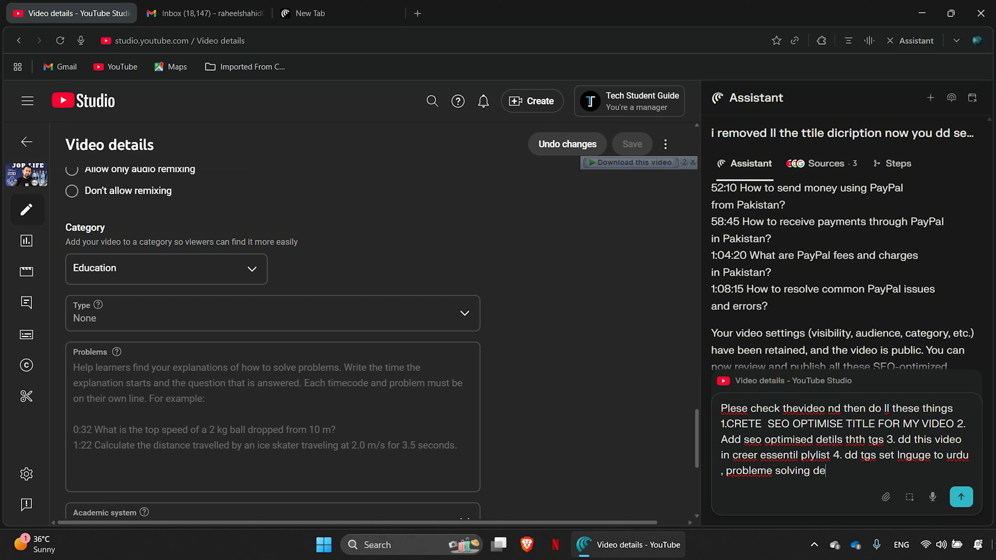
text(tils s)
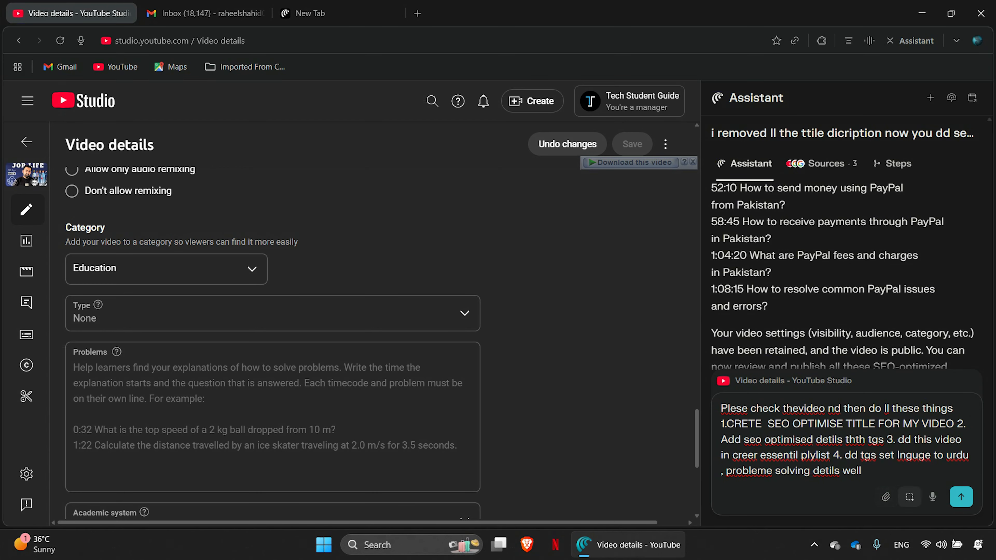
click(961, 497)
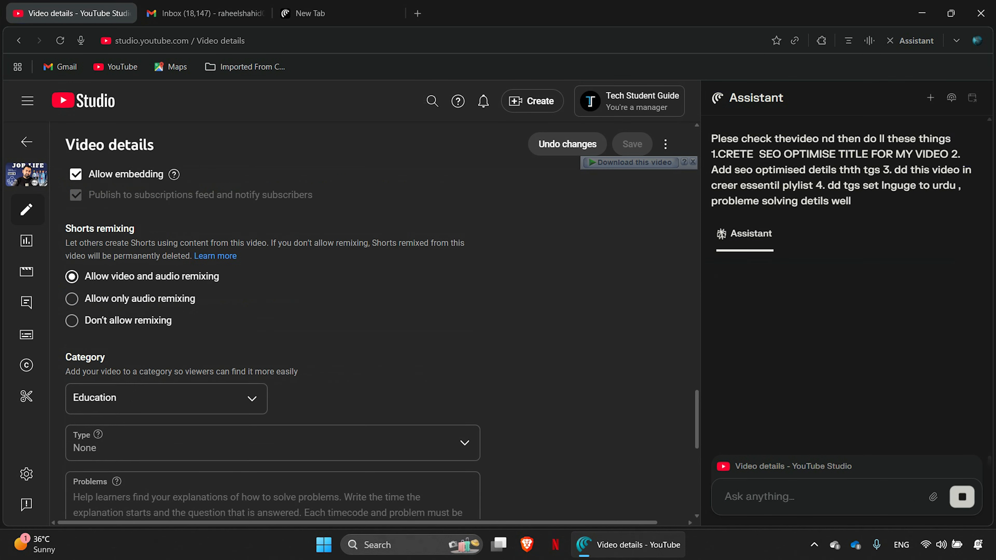